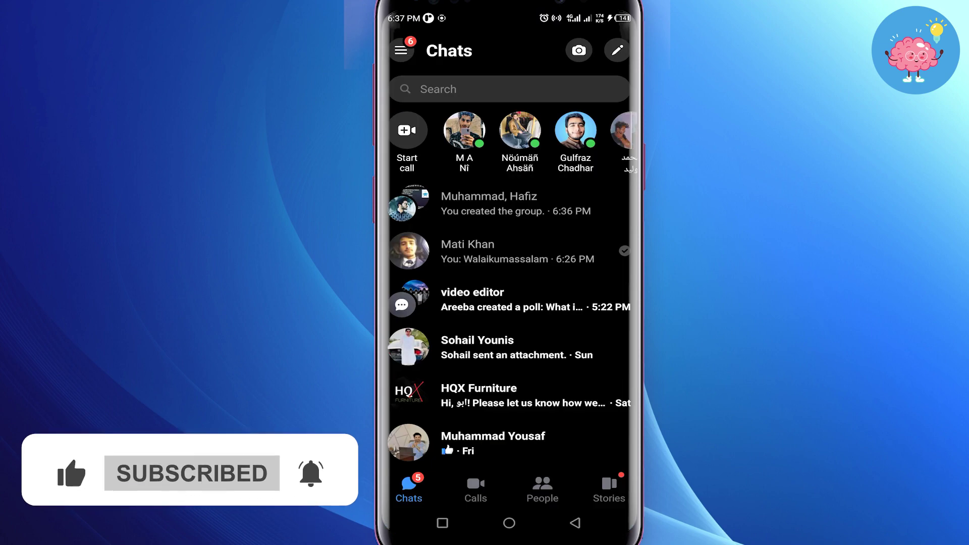
Show the three-person member list of the new group chat from its details.
click(488, 204)
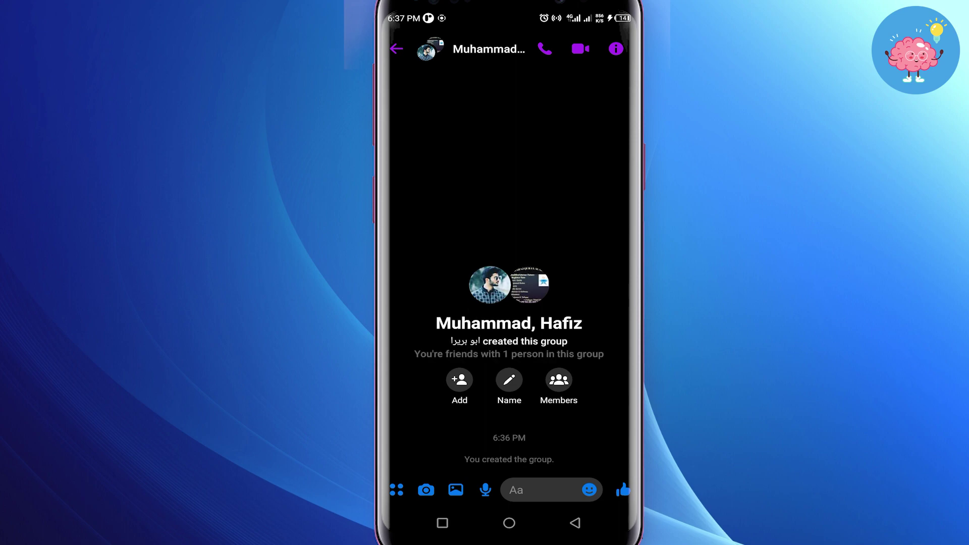
click(616, 48)
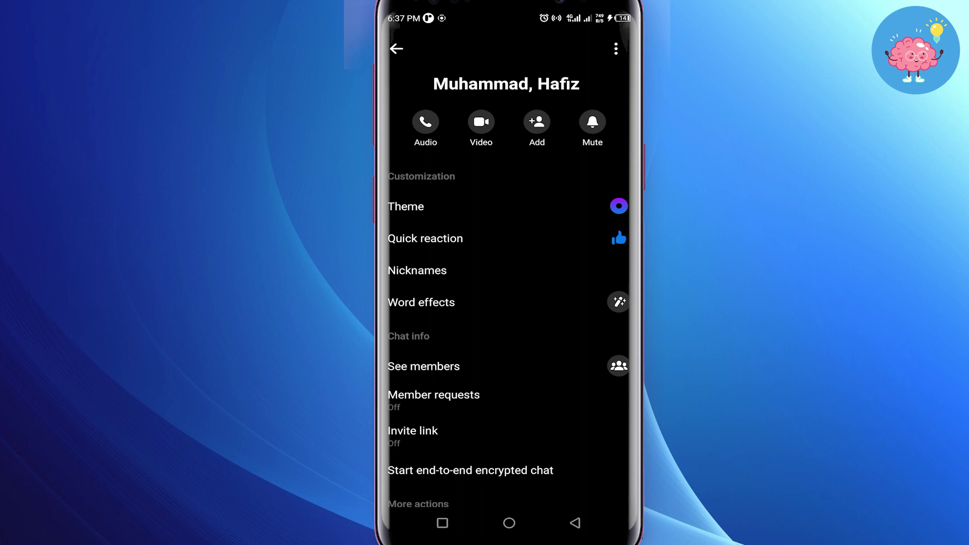
click(424, 366)
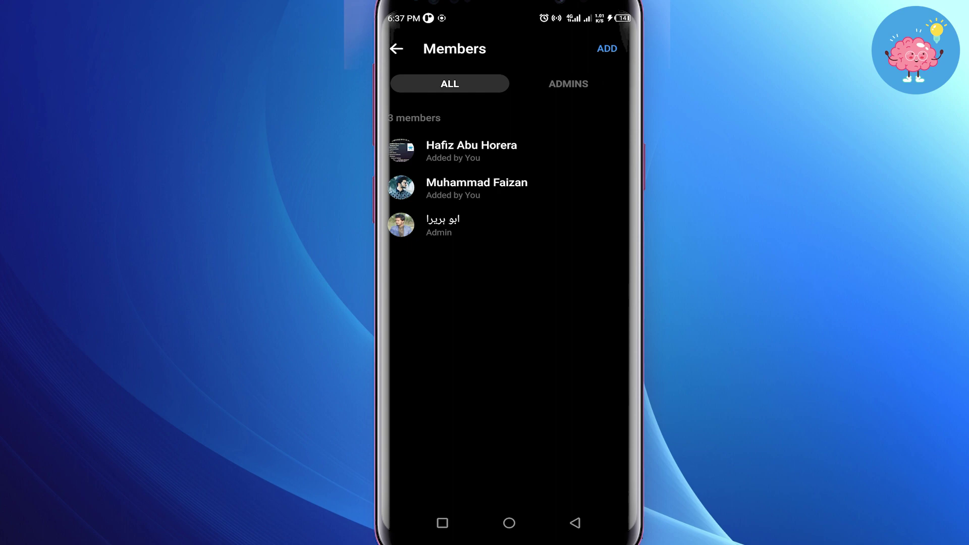
Bring up the Block options from the first member's profile sheet.
click(471, 150)
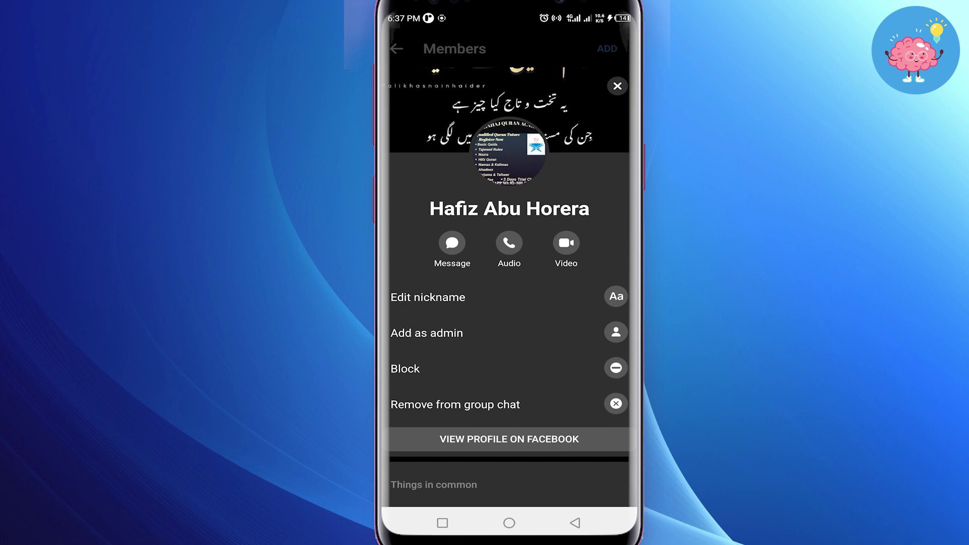
click(405, 369)
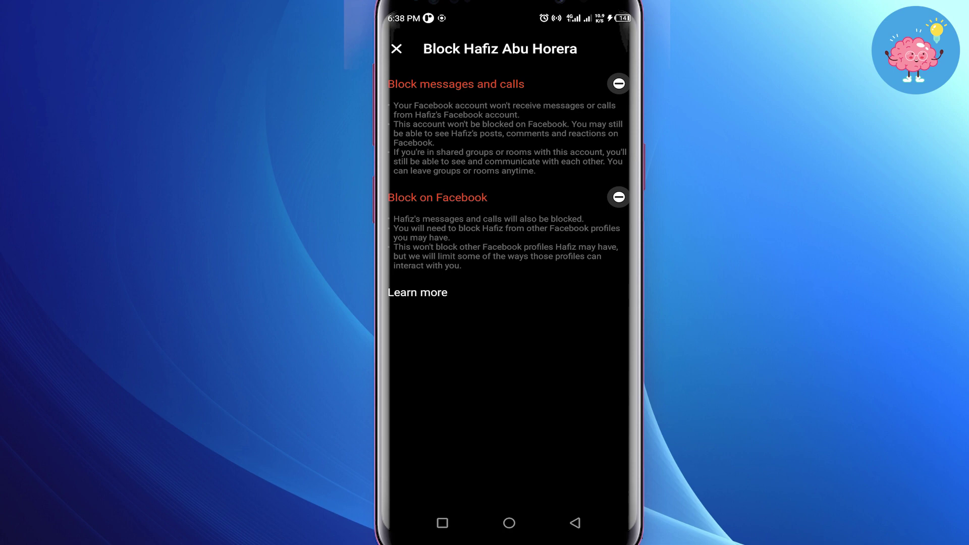
Block the member's messages and calls, confirm, and go back to the group conversation.
click(618, 83)
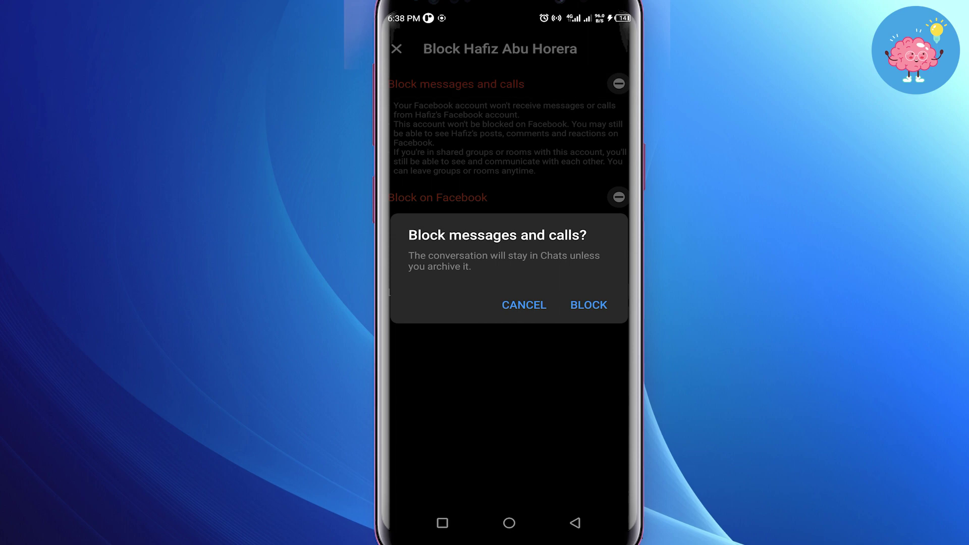
click(588, 305)
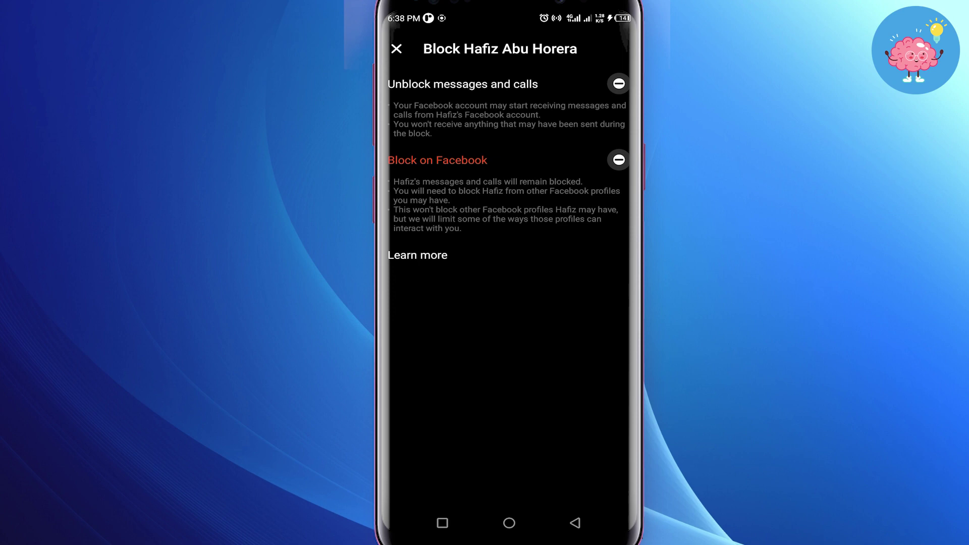
click(576, 522)
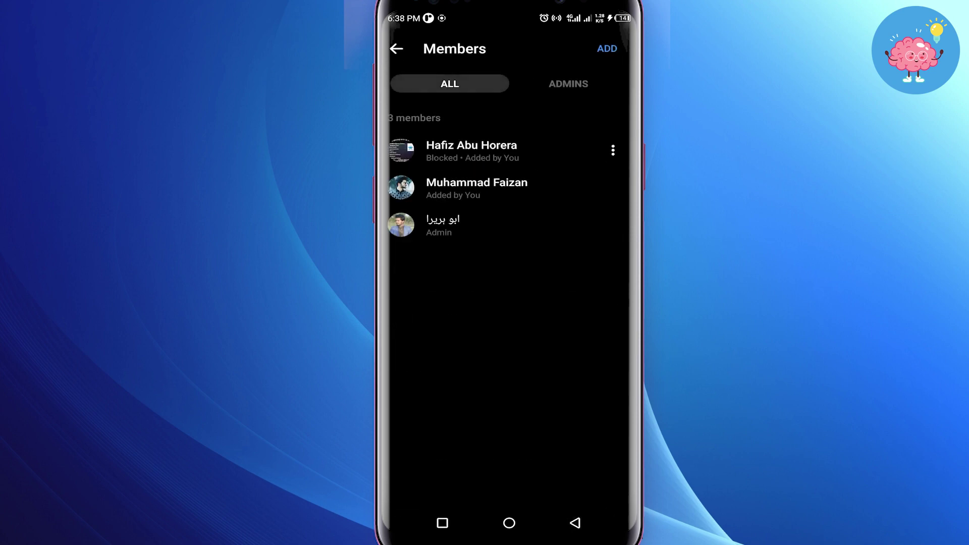
click(575, 522)
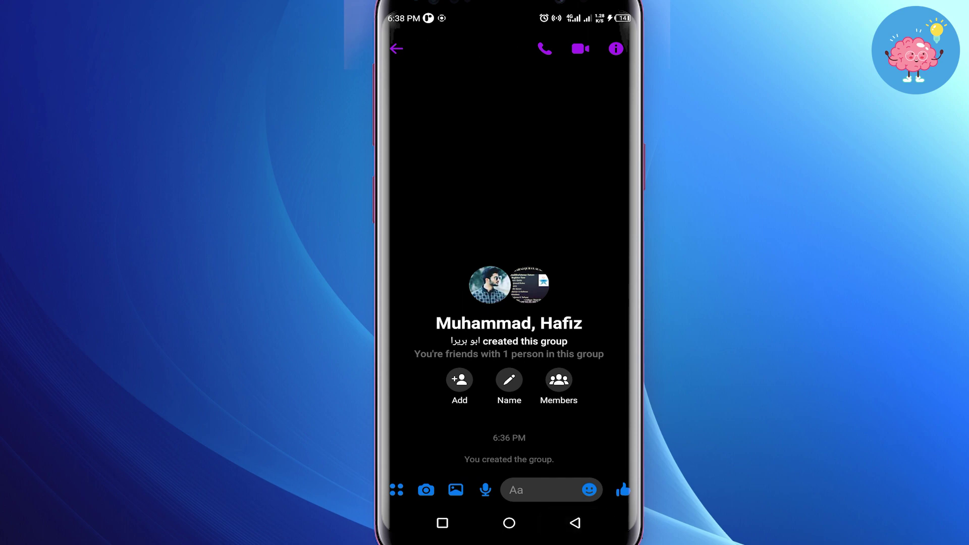